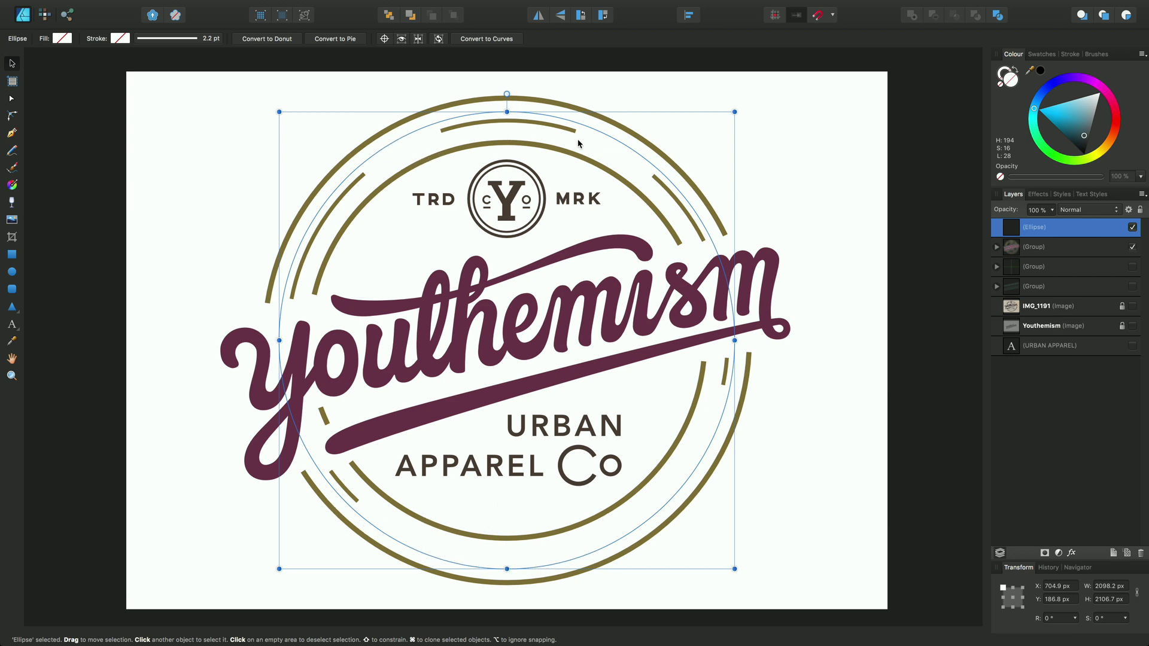
# Choose the Artistic Text Tool while the thin ellipse over the badge stays selected.
pyautogui.click(13, 326)
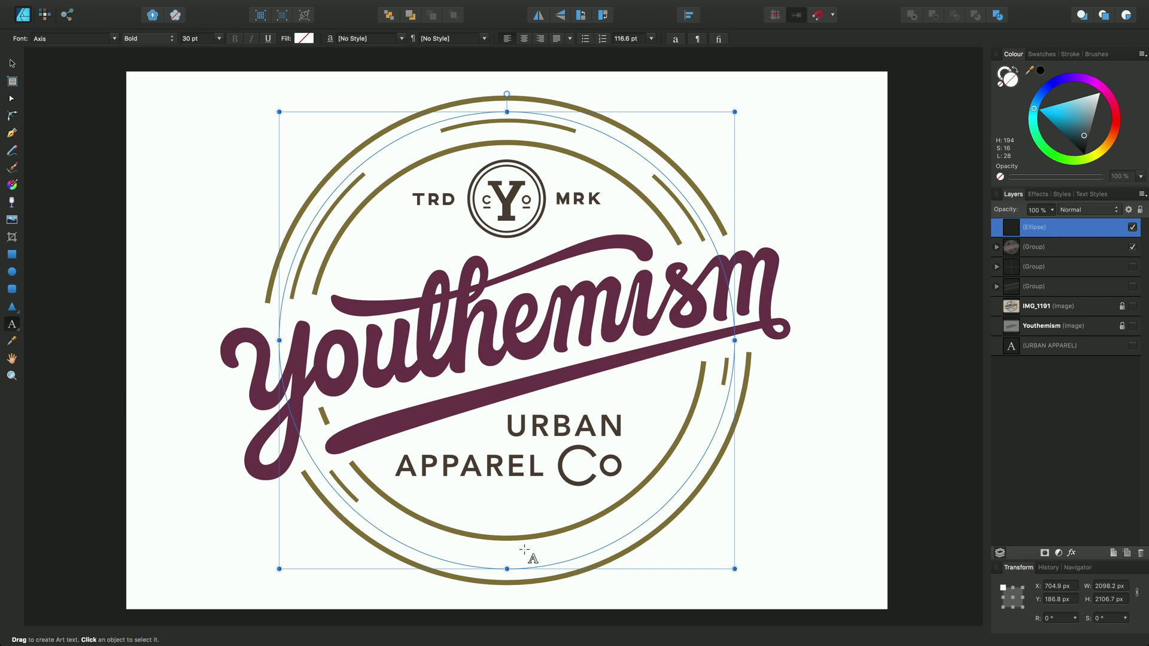
pyautogui.click(654, 521)
pyautogui.write('URBAN')
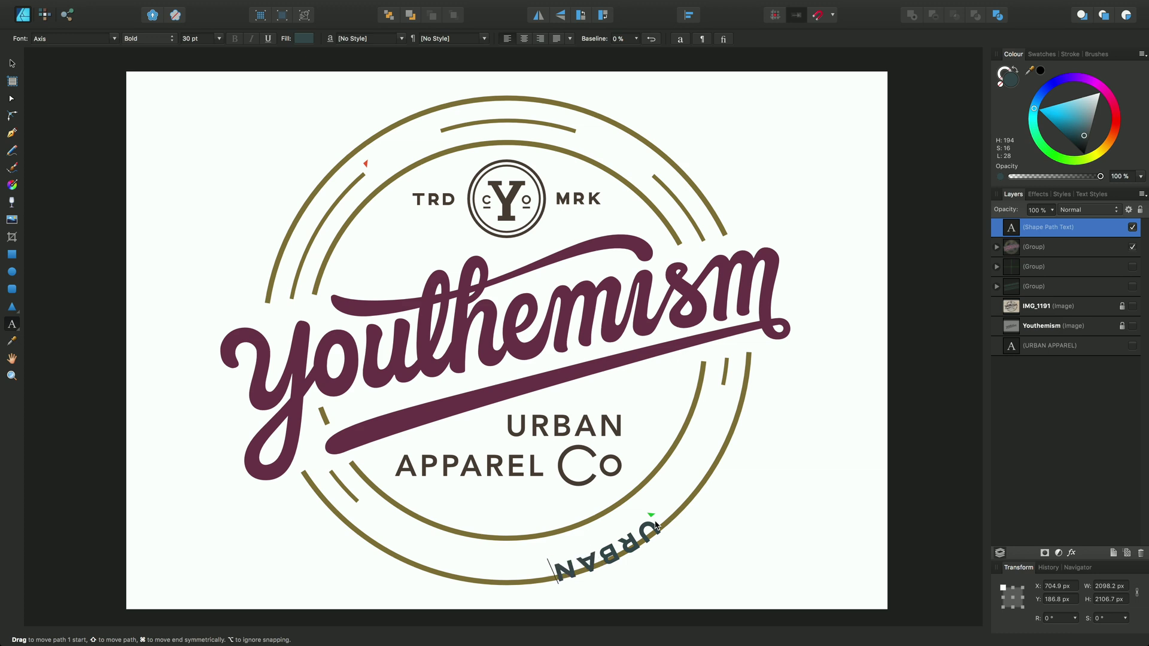
pyautogui.press('super+z')
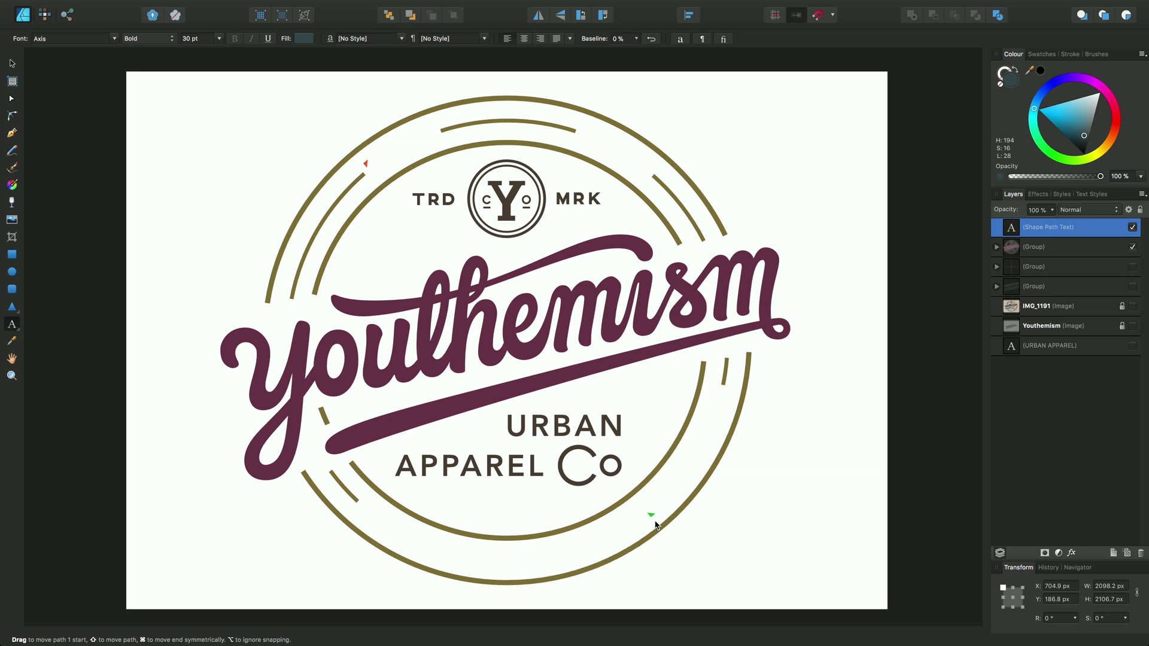
pyautogui.press('super+z')
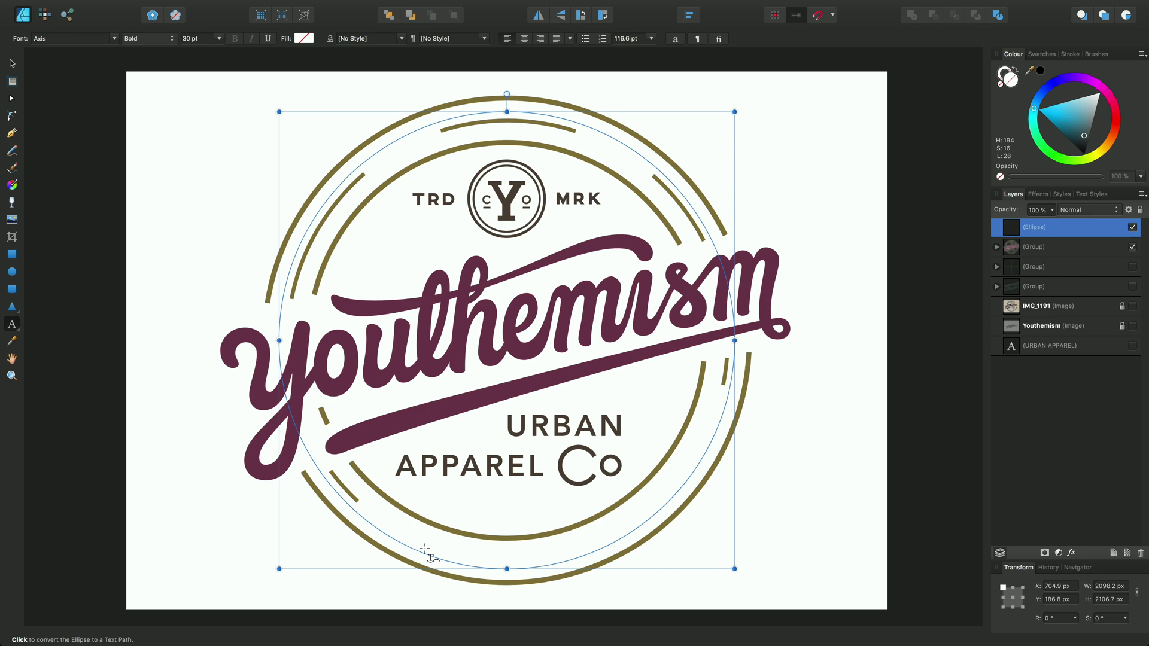
# Type URBAN APPAREL as path text on the circle, then select all of it.
pyautogui.click(425, 551)
pyautogui.write('URBAN APPAR')
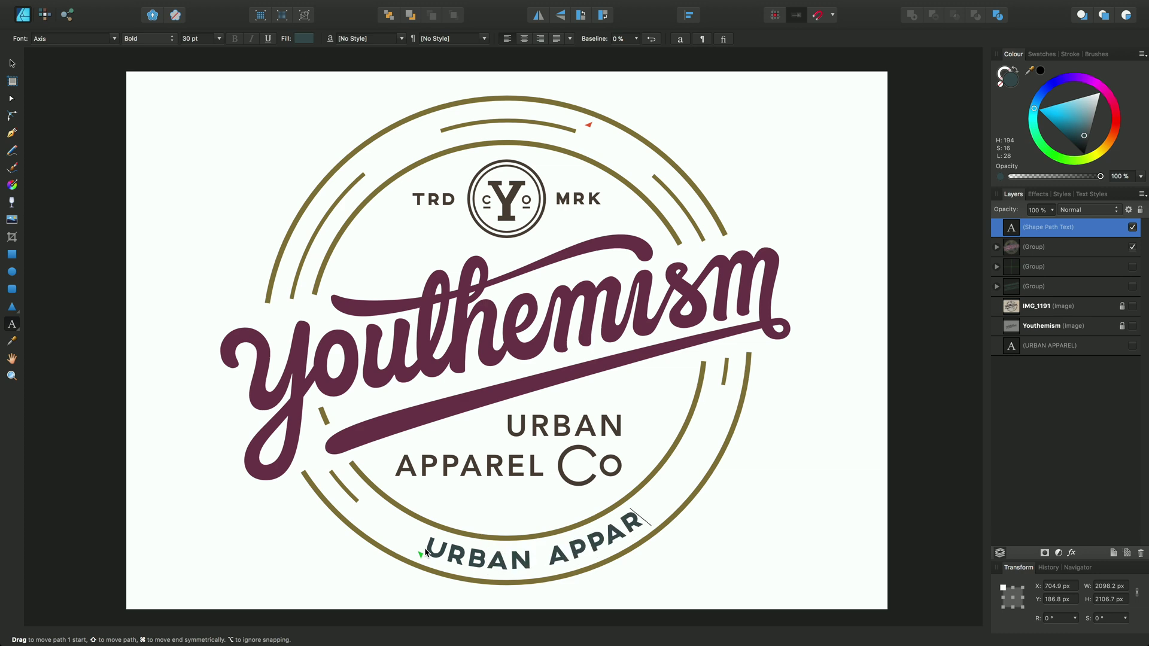
pyautogui.write('EL')
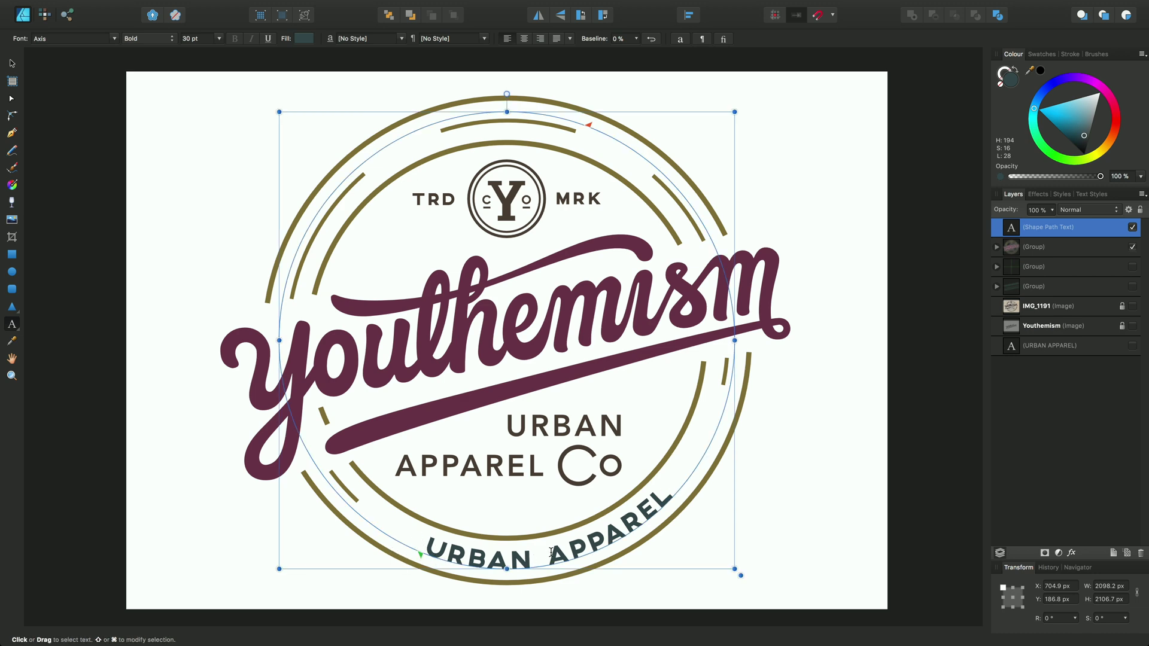
pyautogui.doubleClick(550, 551)
pyautogui.click(526, 559)
pyautogui.press('super+a')
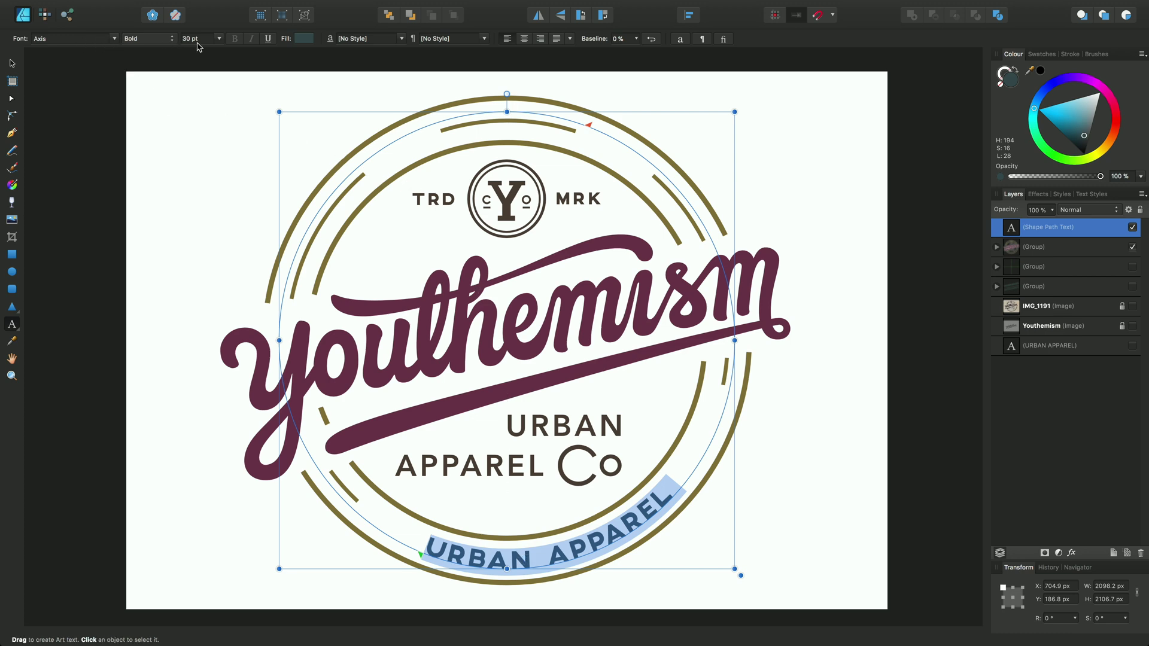
# Resize the URBAN APPAREL path text to 28 pt after briefly trying 24 pt.
pyautogui.click(219, 39)
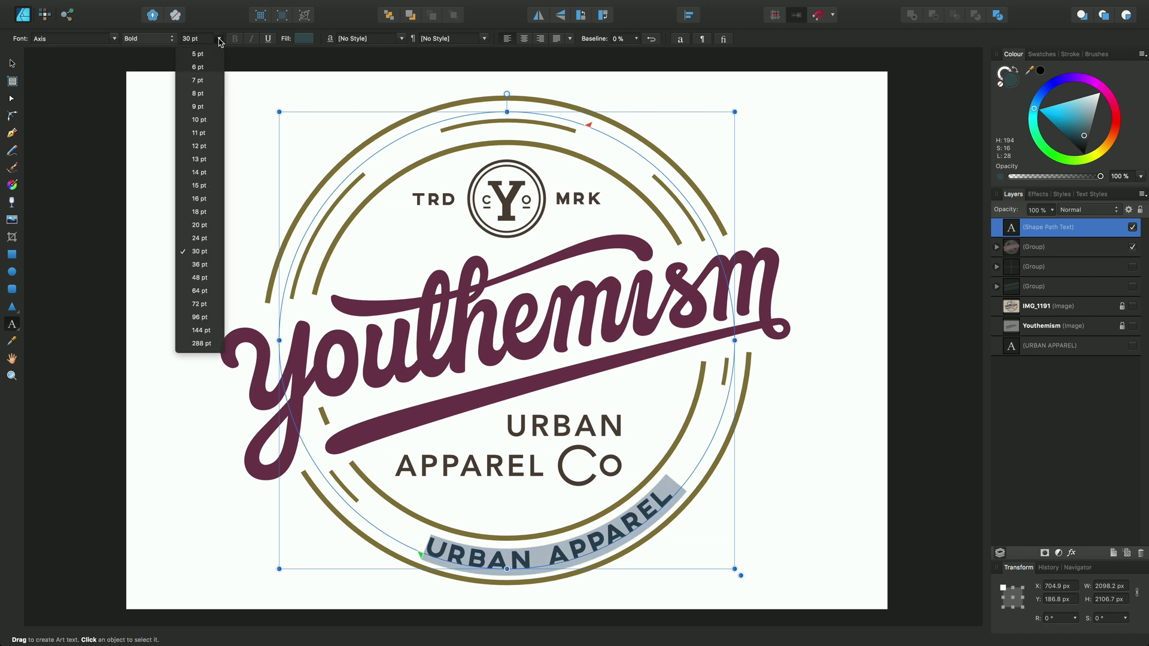
pyautogui.click(201, 252)
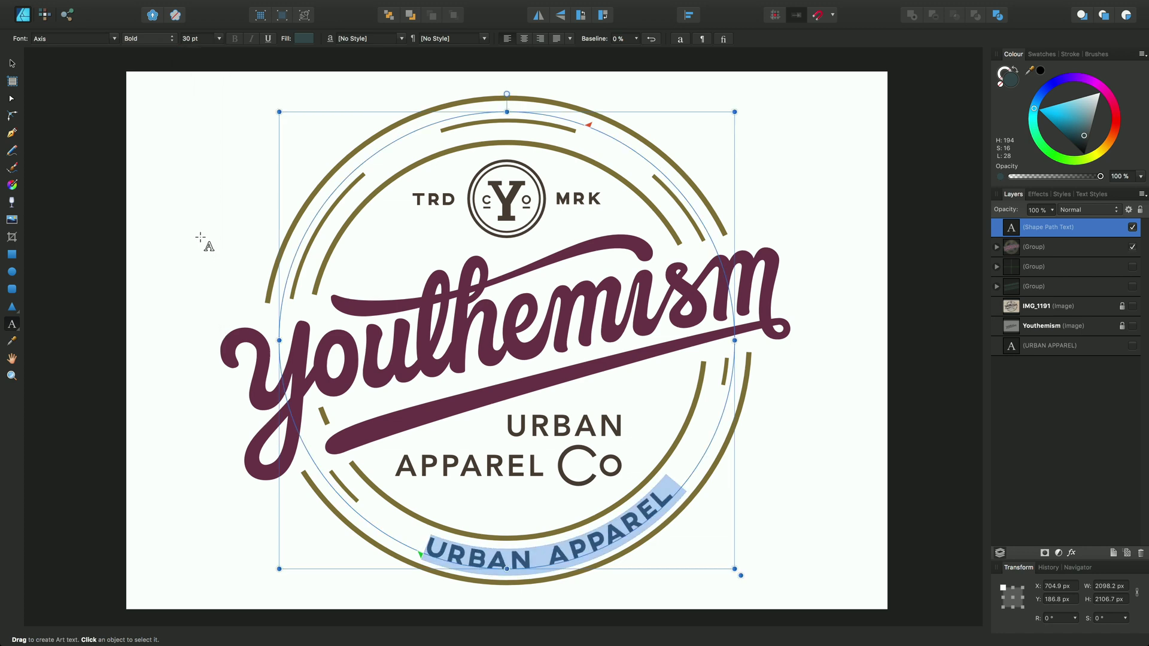
pyautogui.click(219, 38)
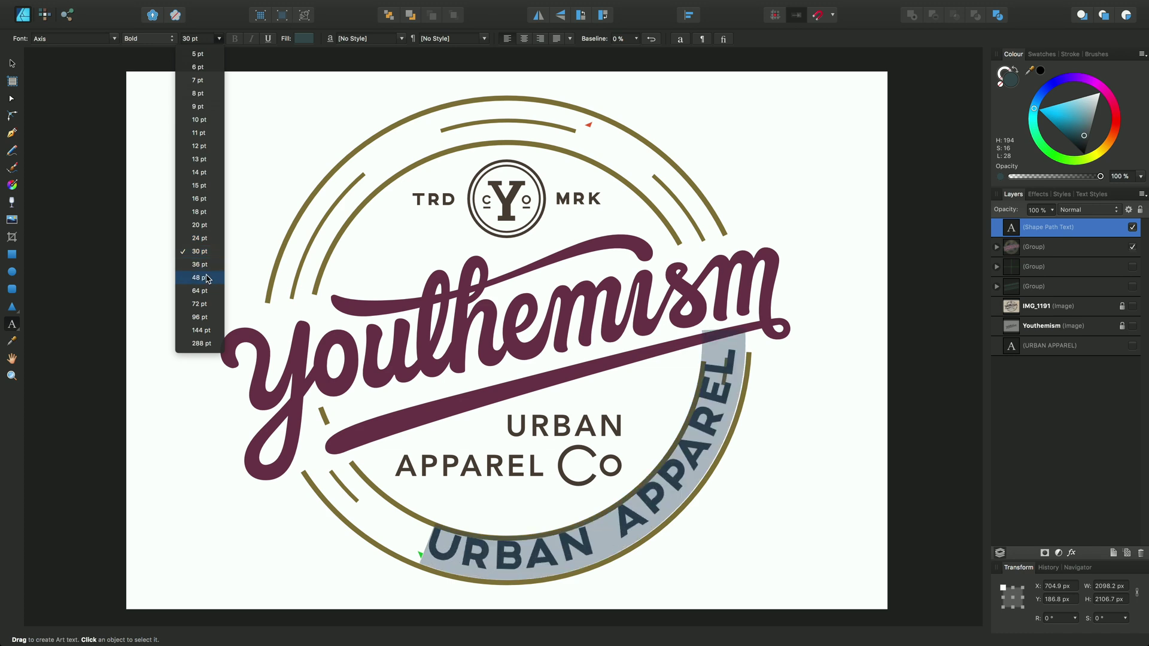
pyautogui.click(200, 238)
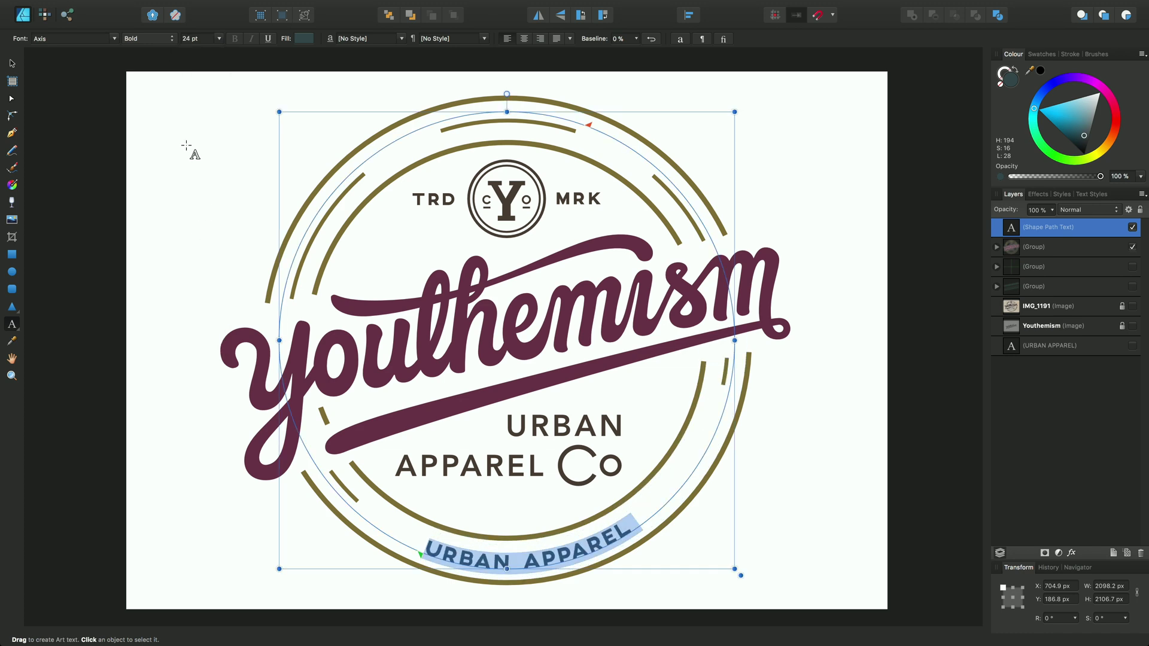
pyautogui.click(188, 40)
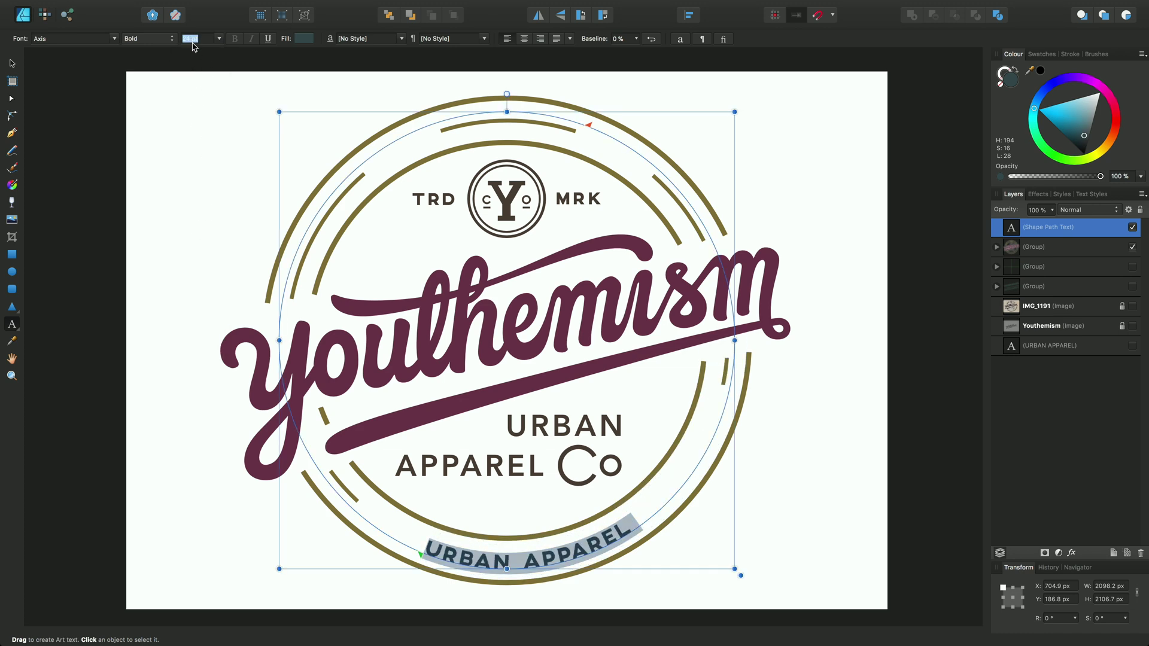
pyautogui.doubleClick(187, 39)
pyautogui.write('28')
pyautogui.press('Return')
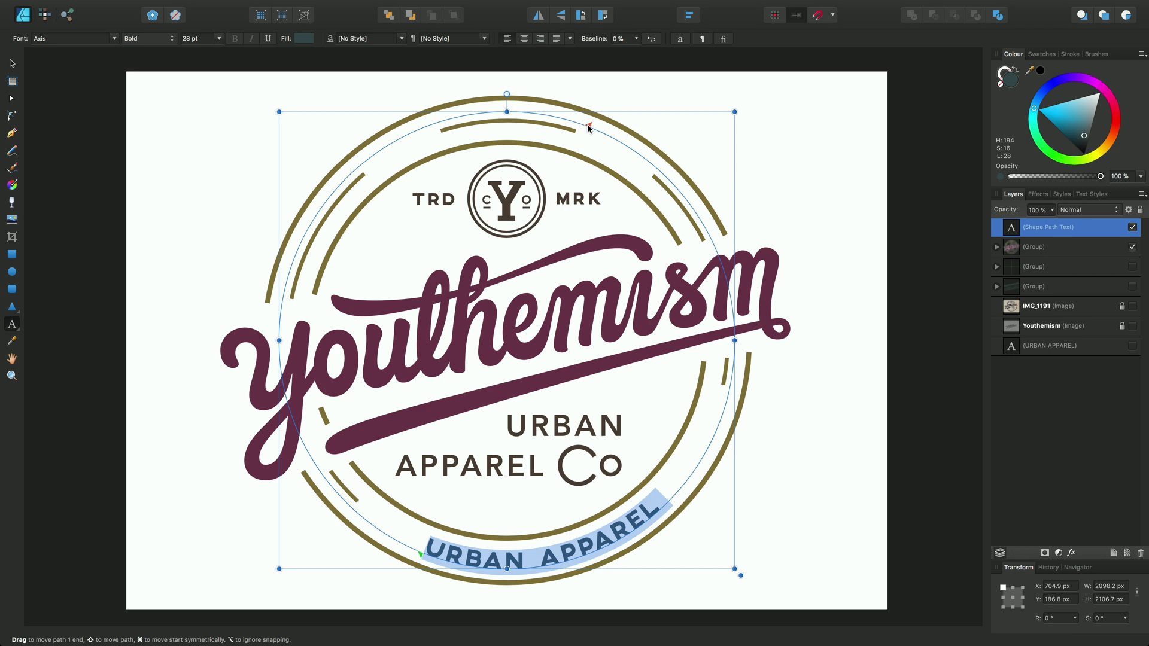
# Drag the path's start and end handles around the circle and centre-align URBAN APPAREL.
pyautogui.moveTo(587, 124); pyautogui.dragTo(712, 342)
pyautogui.moveTo(419, 554); pyautogui.dragTo(276, 343)
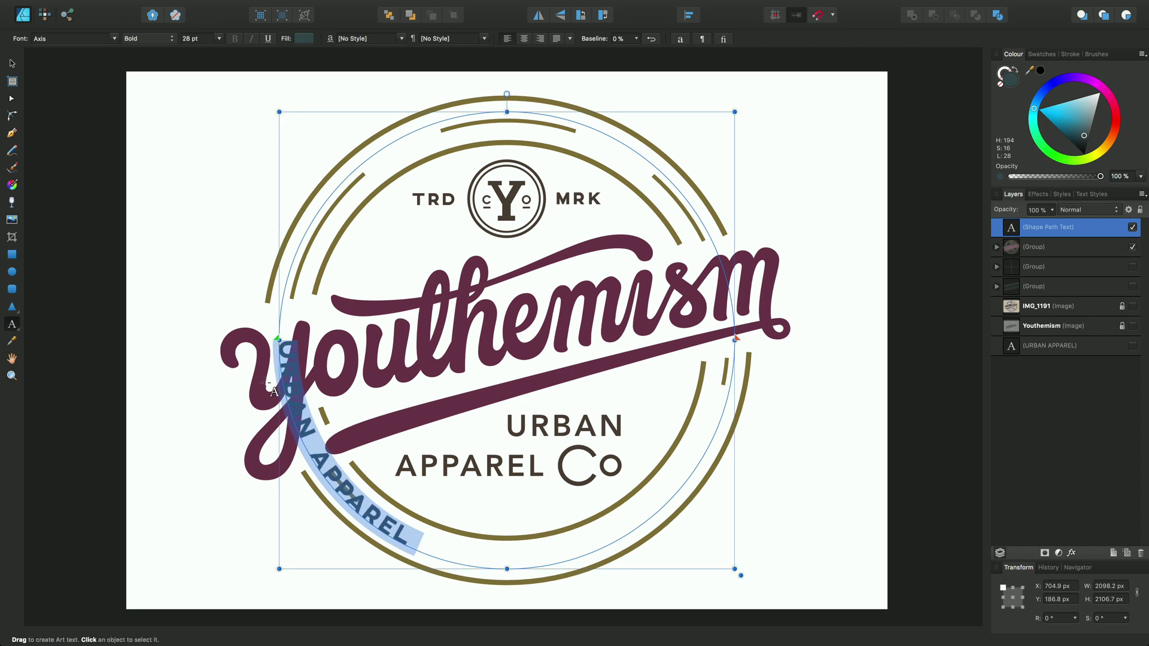
pyautogui.moveTo(278, 340); pyautogui.dragTo(276, 341)
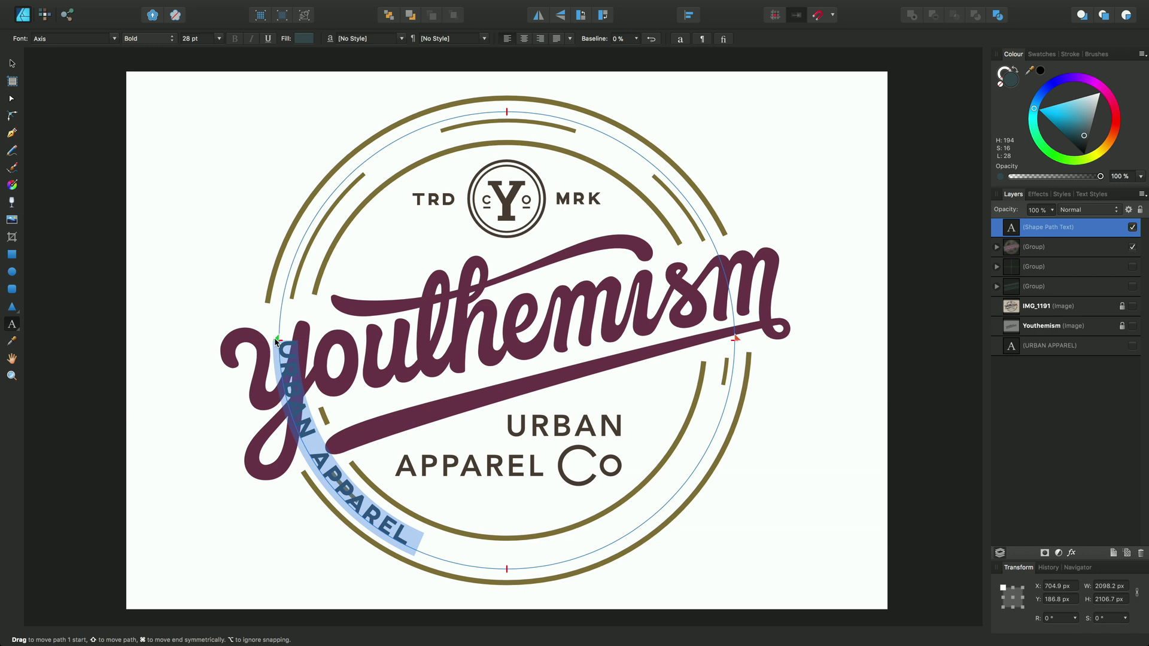
pyautogui.moveTo(276, 341); pyautogui.dragTo(276, 341)
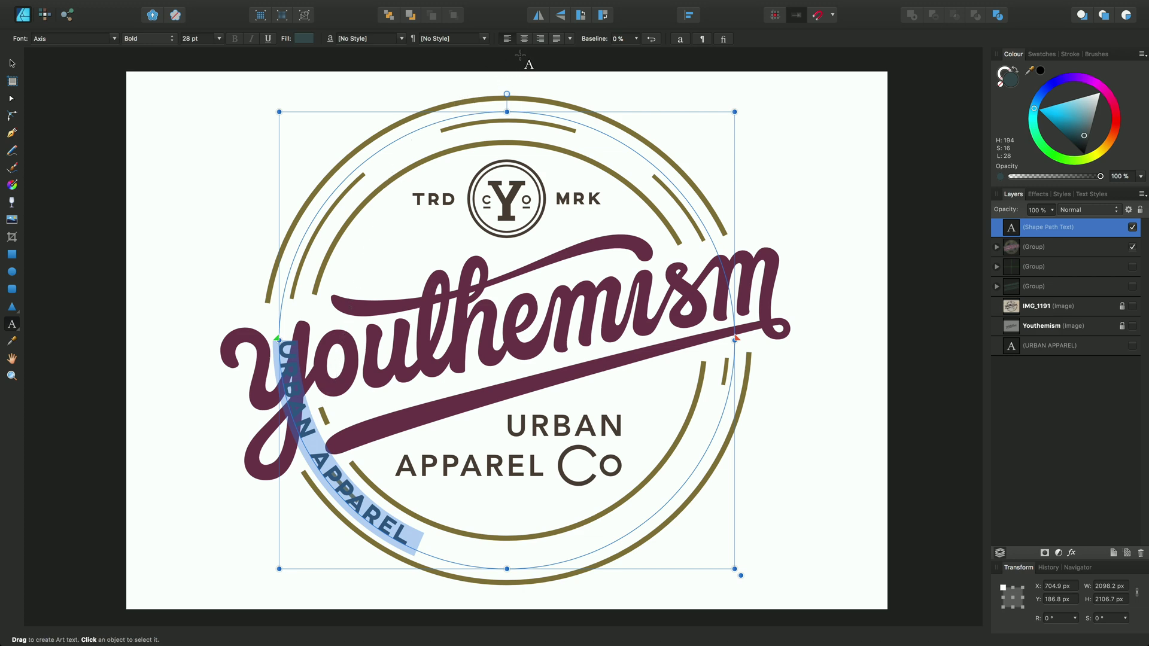
pyautogui.click(526, 38)
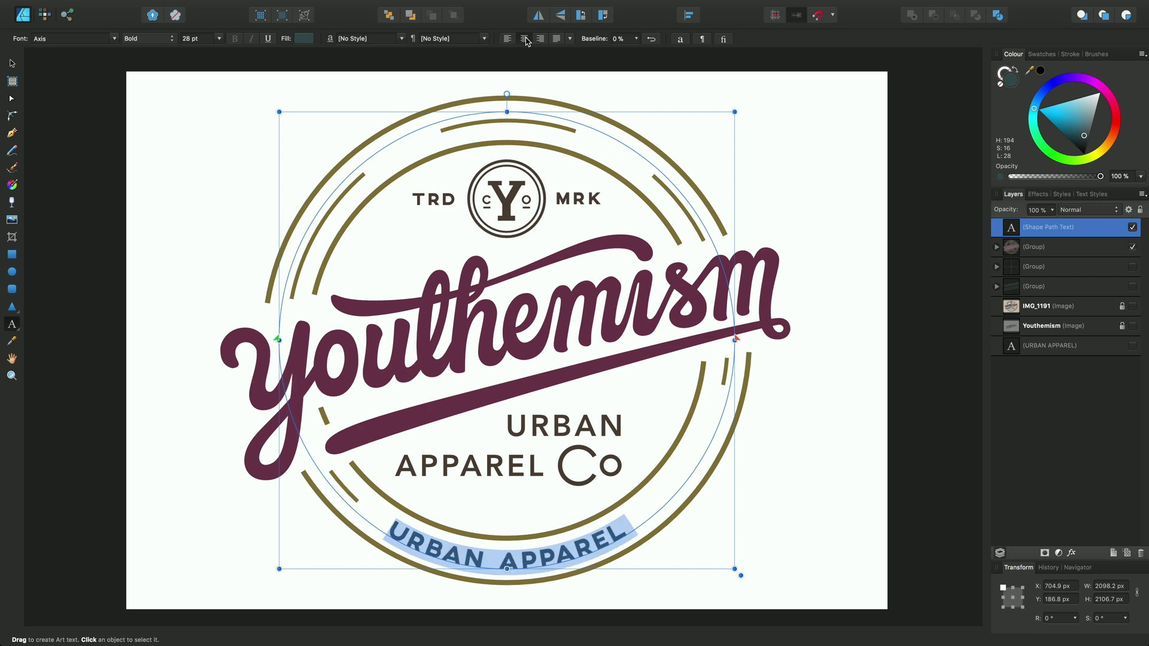
# Finish editing URBAN APPAREL and pull the path's end handle in to a short bottom arc.
pyautogui.click(626, 532)
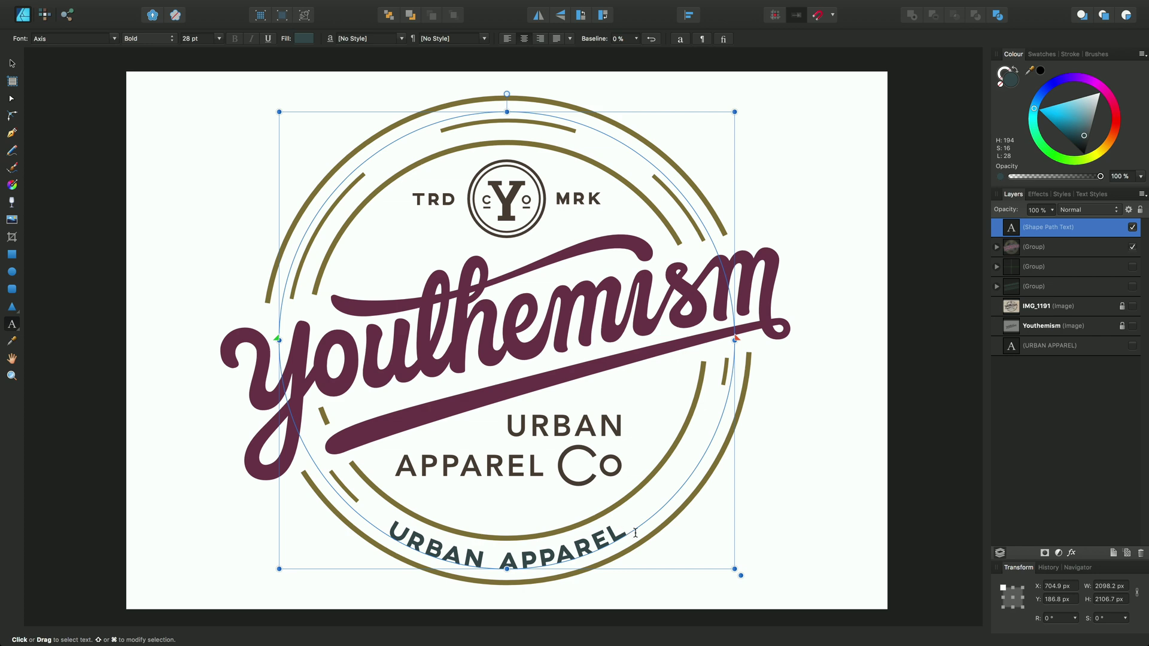
pyautogui.write('123')
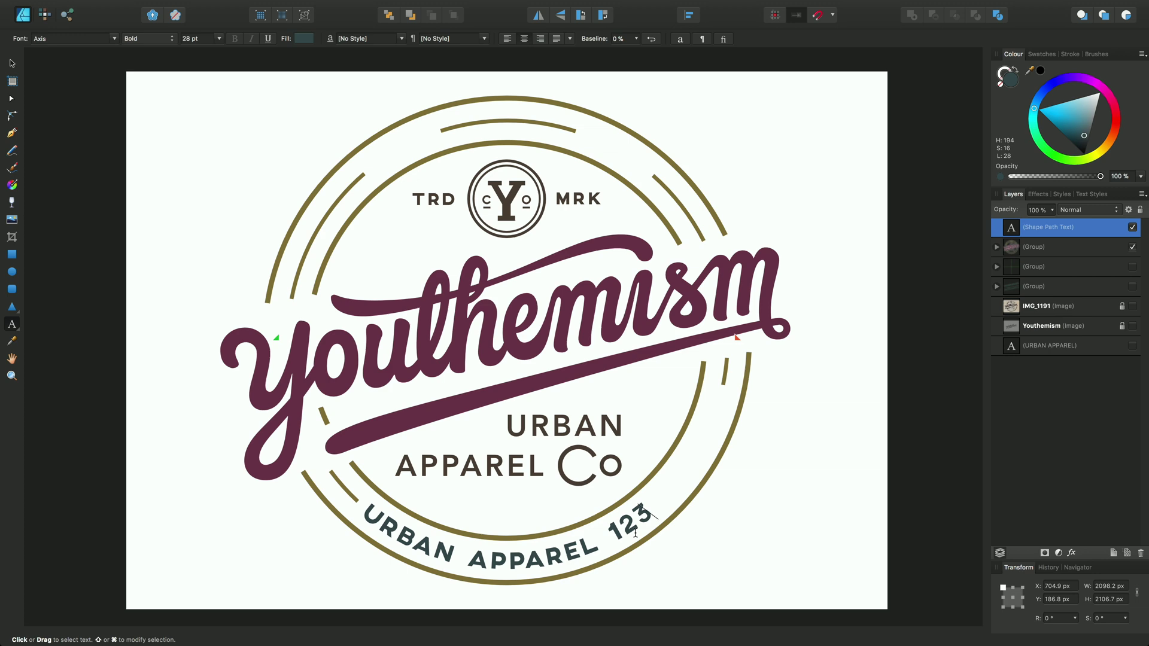
pyautogui.press('BackSpace')
pyautogui.press('BackSpace')
pyautogui.press('BackSpace')
pyautogui.press('BackSpace')
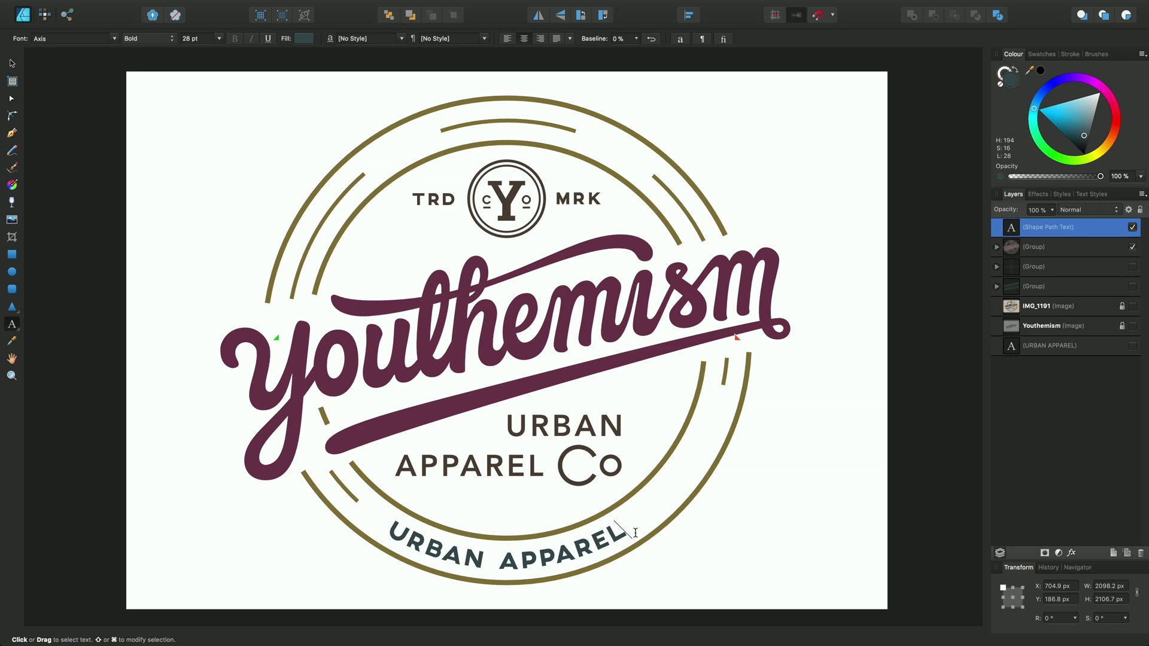
pyautogui.press('Escape')
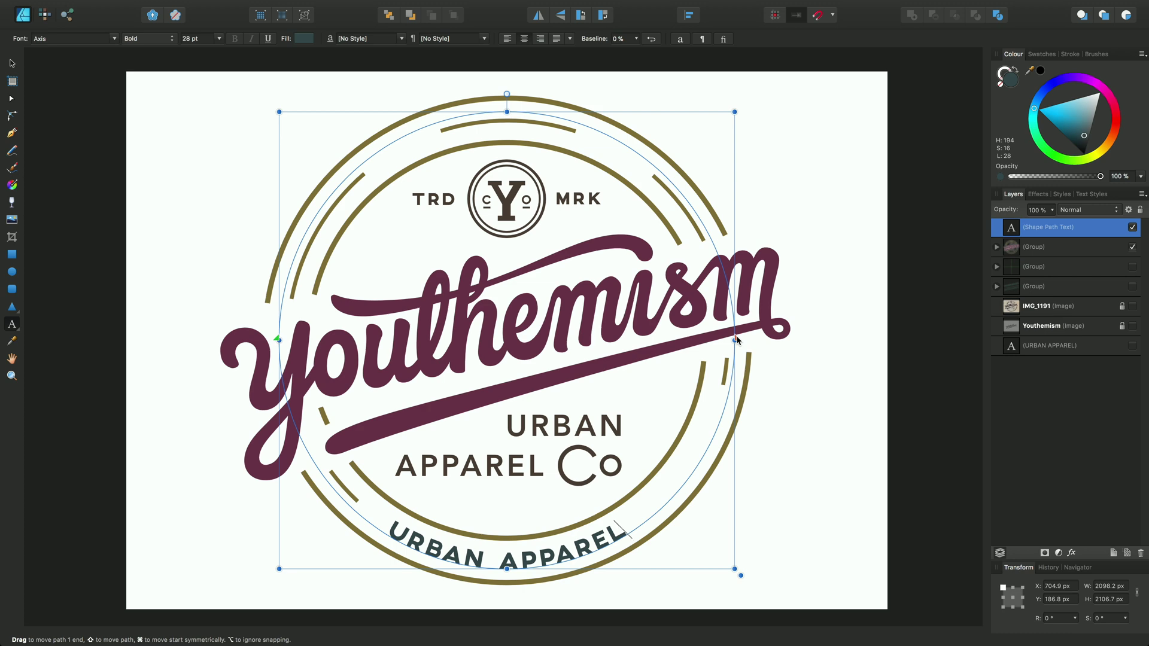
pyautogui.moveTo(738, 340); pyautogui.dragTo(635, 539)
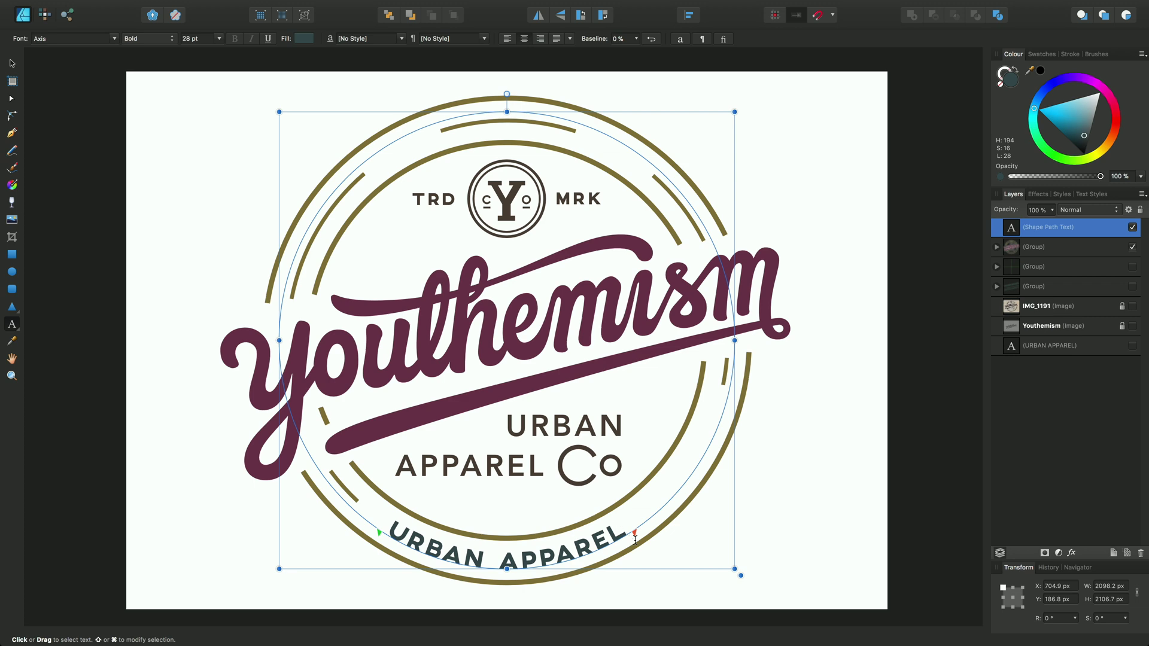
# Type ESTD 2015 on the circular text path and leave text editing.
pyautogui.write('ES')
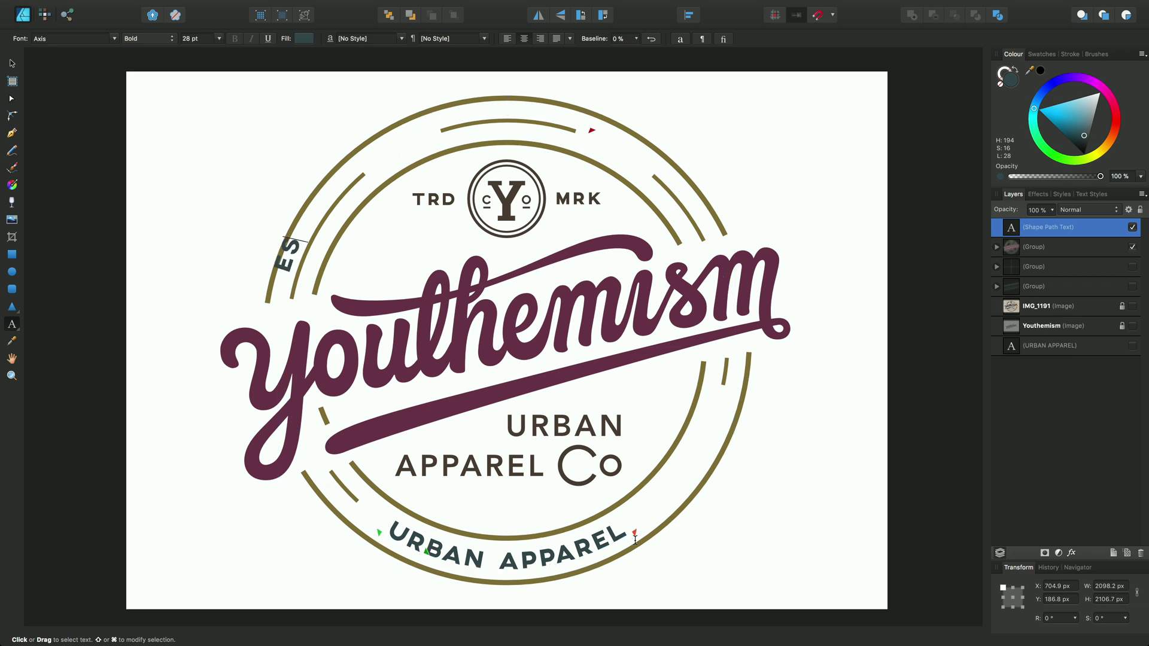
pyautogui.write('TD')
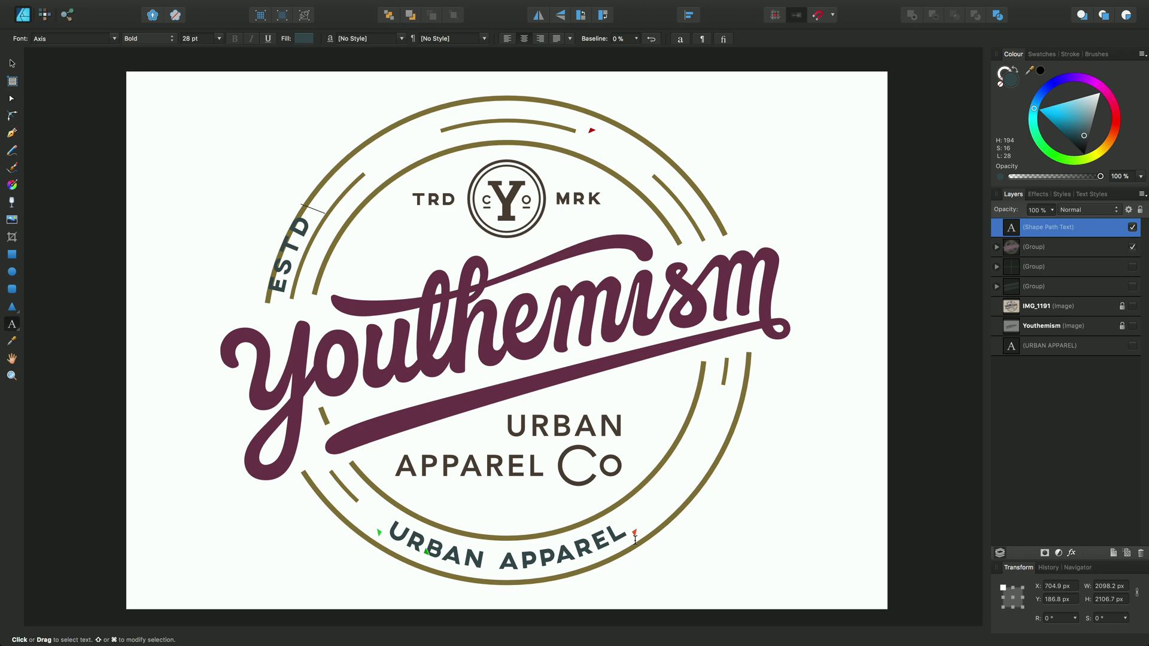
pyautogui.write(' 2015')
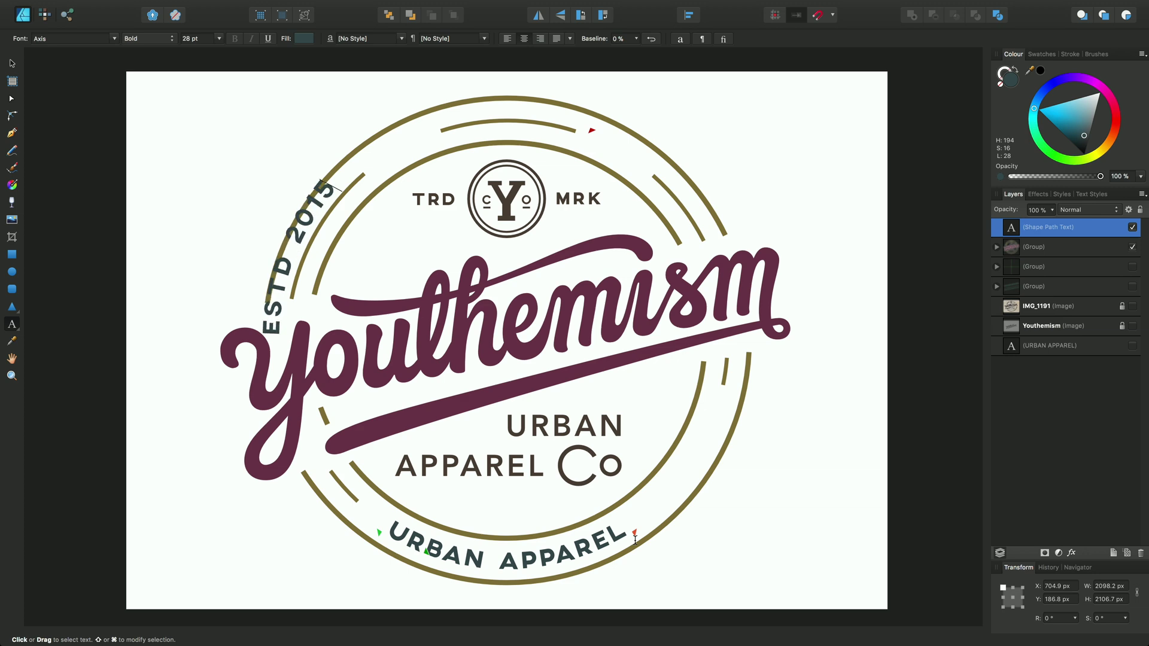
pyautogui.press('Escape')
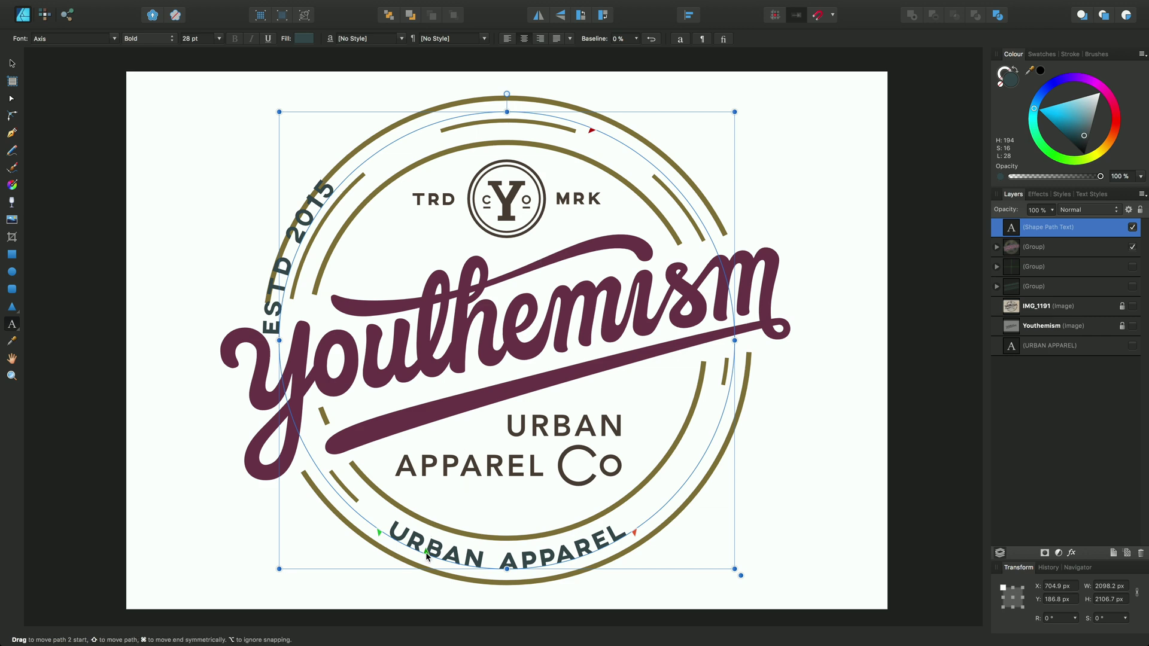
# Slide the path's start and end handles so ESTD 2015 sits centred across the top.
pyautogui.moveTo(427, 556); pyautogui.dragTo(339, 340)
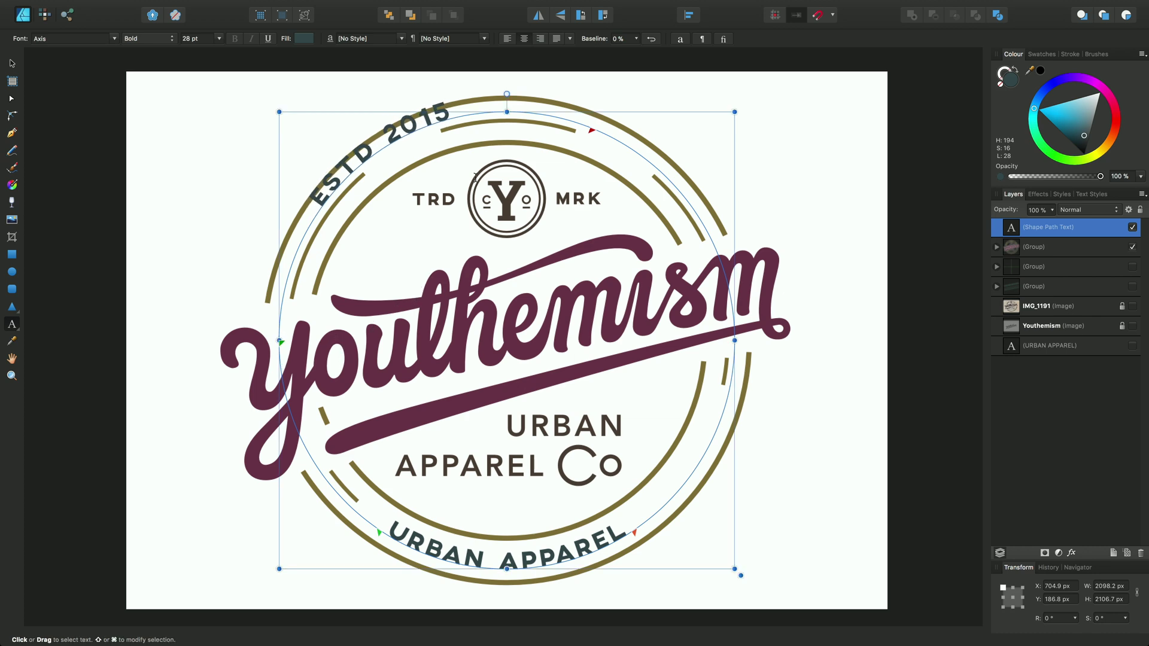
pyautogui.moveTo(592, 130); pyautogui.dragTo(745, 344)
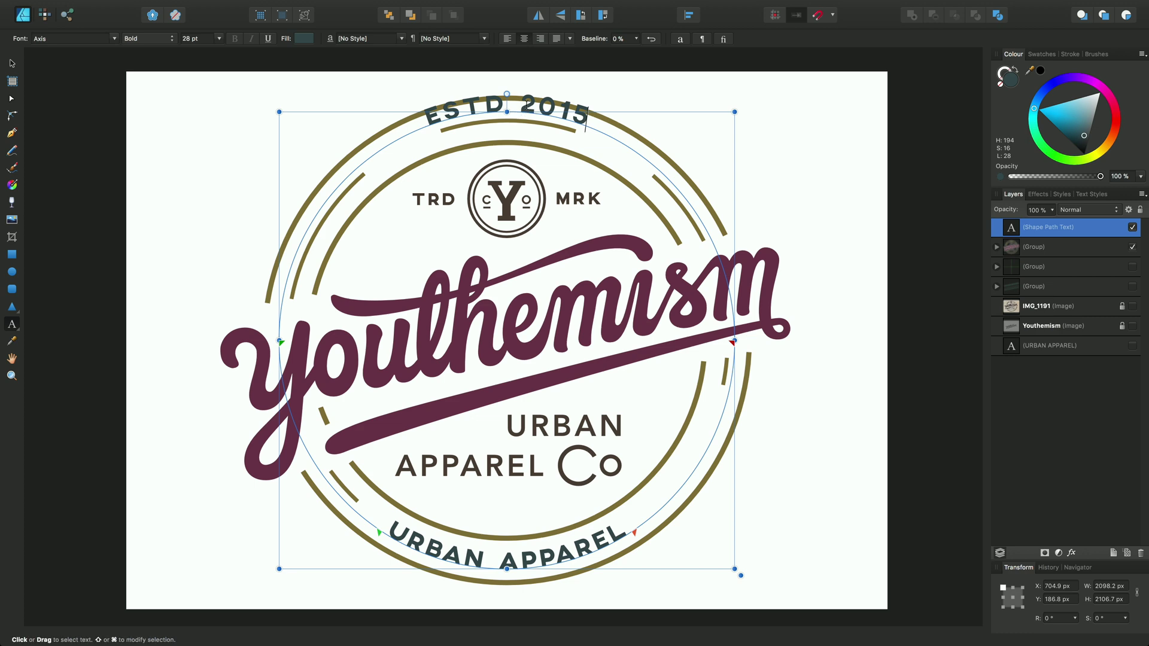
# Give ESTD 2015 a 75 % baseline shift and select the space between ESTD and 2015.
pyautogui.tripleClick(525, 106)
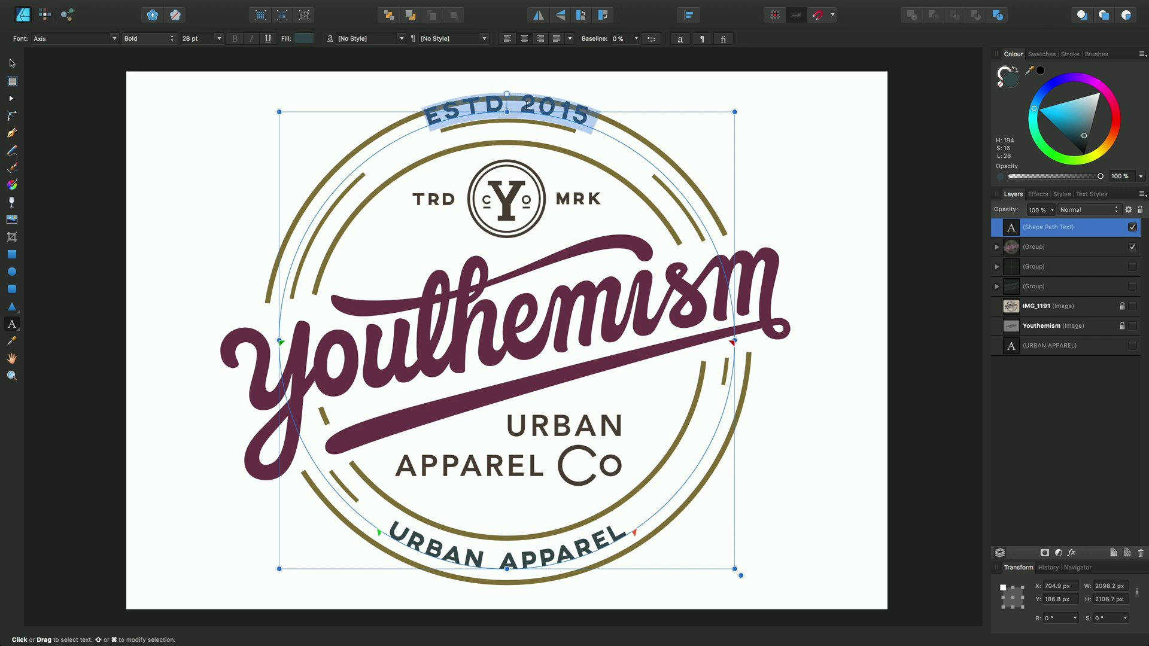
pyautogui.click(638, 44)
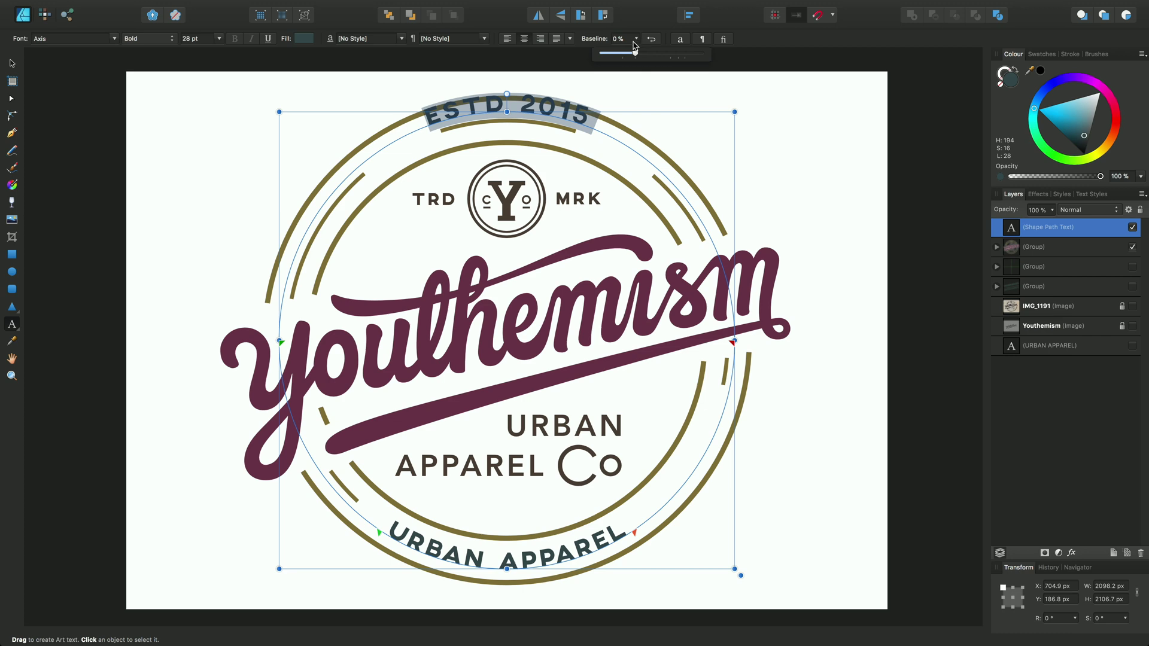
pyautogui.moveTo(637, 54); pyautogui.dragTo(687, 66)
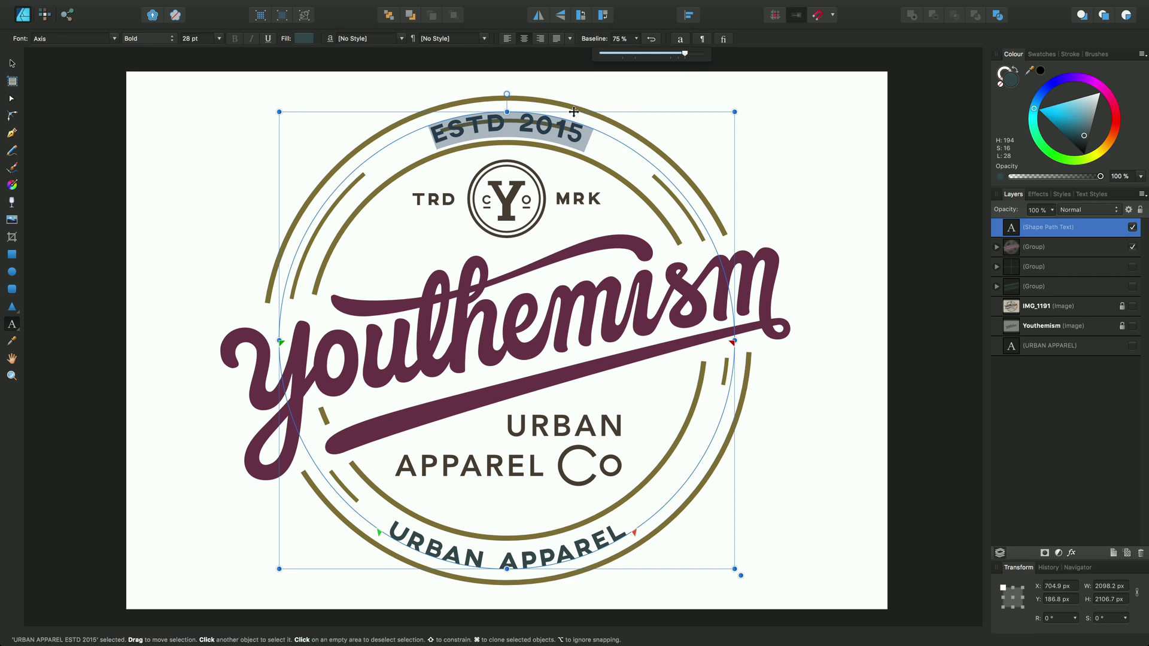
pyautogui.moveTo(519, 118); pyautogui.dragTo(505, 120)
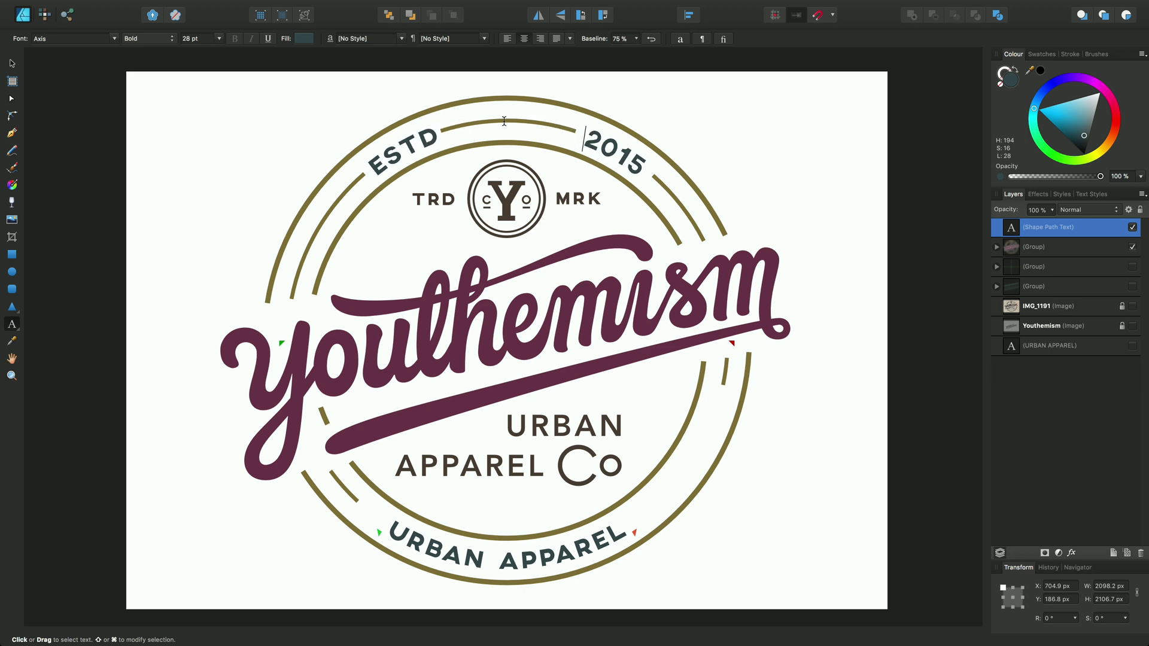
# Reverse the URBAN APPAREL text path and raise its baseline shift.
pyautogui.click(541, 559)
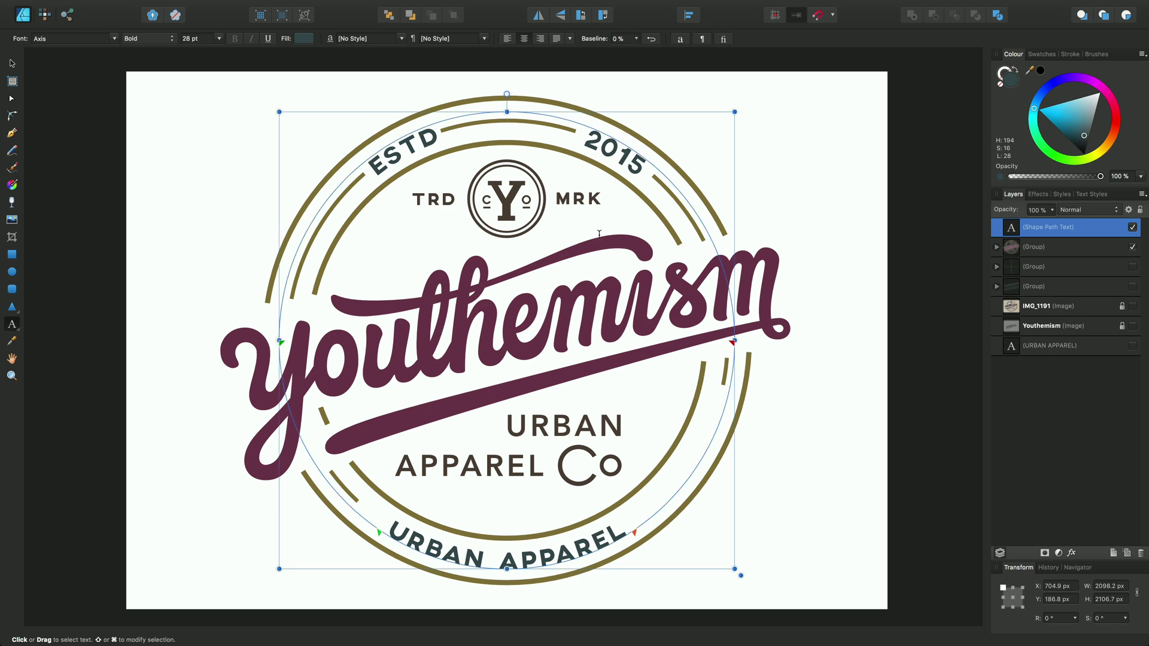
pyautogui.click(651, 40)
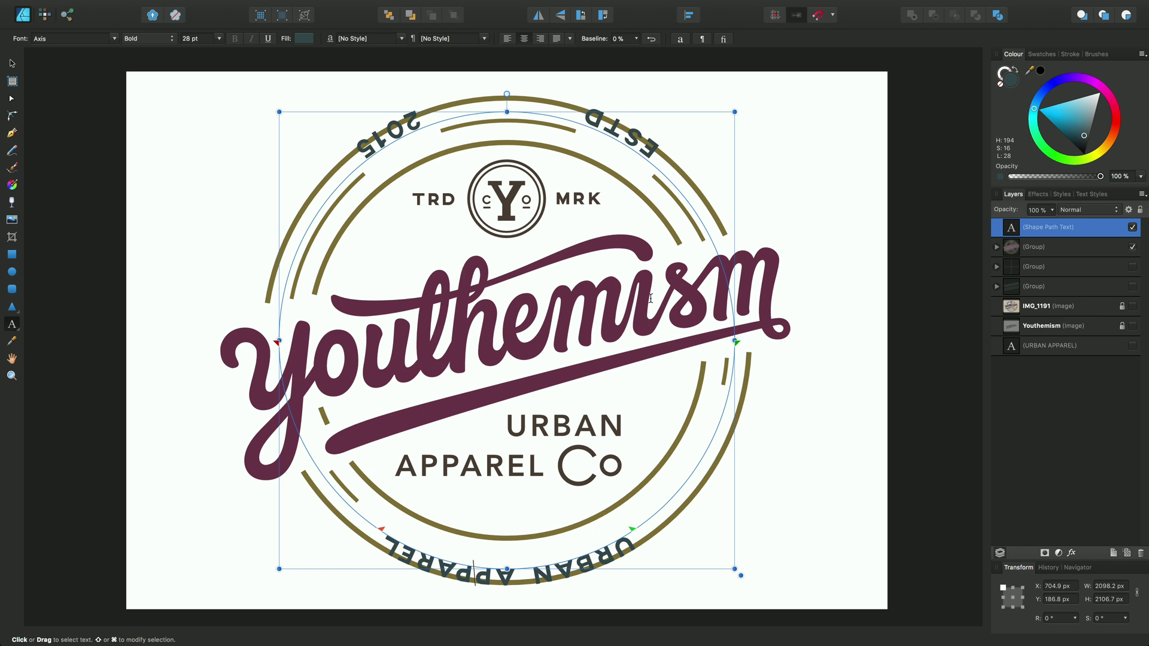
pyautogui.click(636, 38)
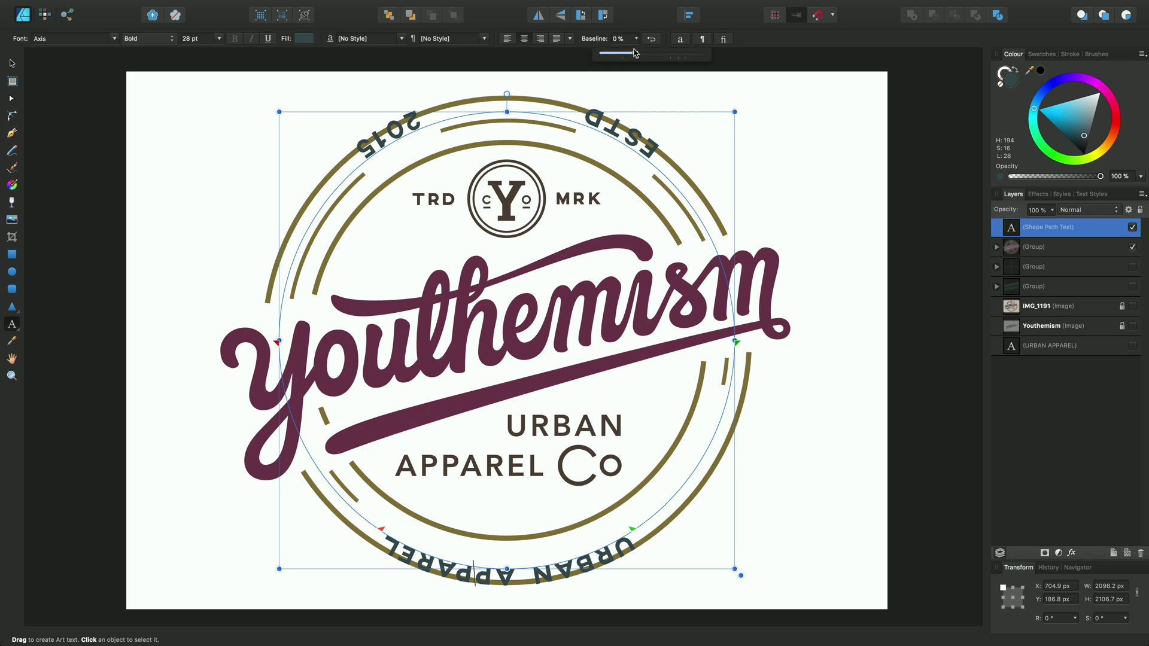
pyautogui.moveTo(638, 56); pyautogui.dragTo(679, 60)
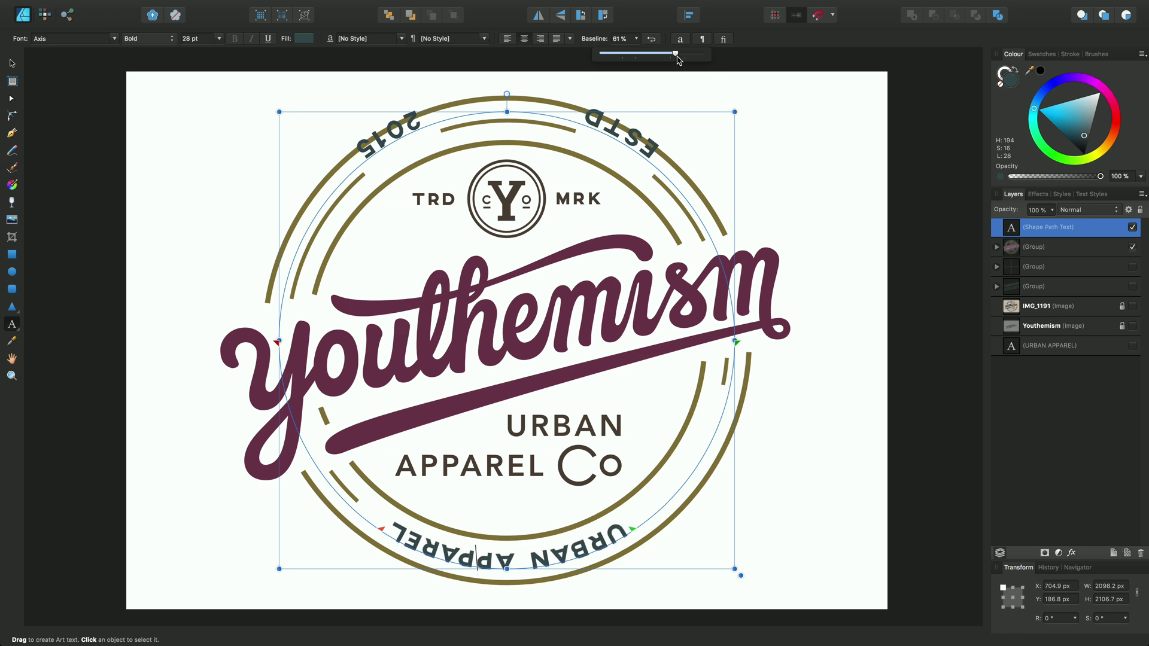
# Set the baseline shift of ESTD 2015 back to 0 %.
pyautogui.tripleClick(407, 126)
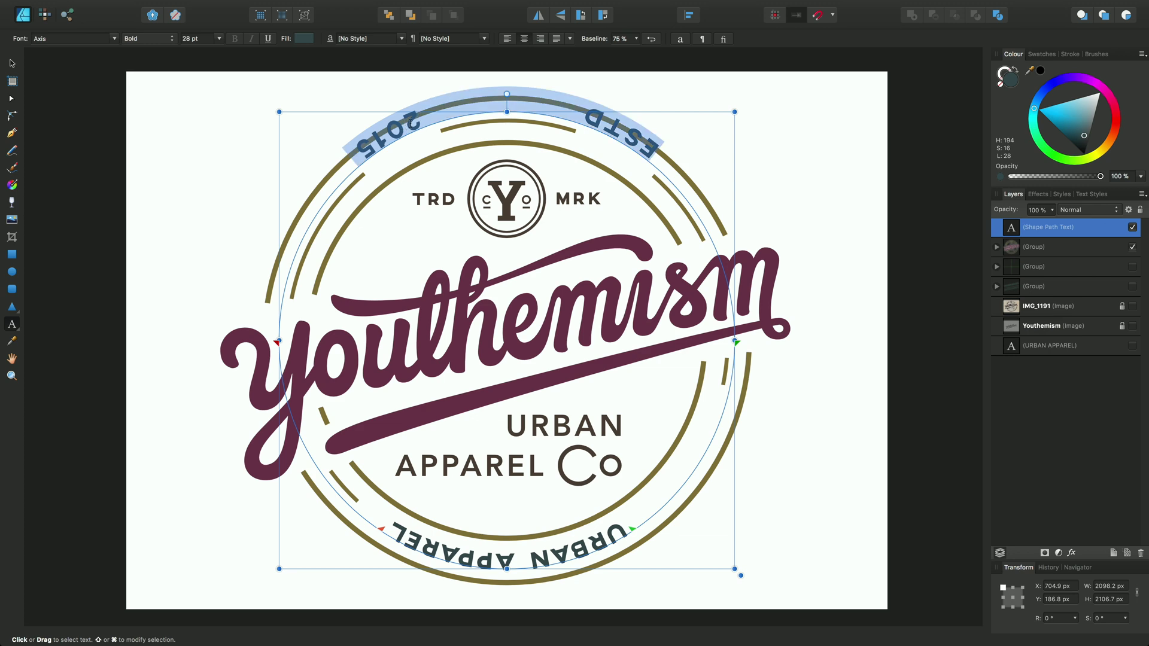
pyautogui.click(636, 39)
pyautogui.moveTo(635, 57); pyautogui.dragTo(587, 66)
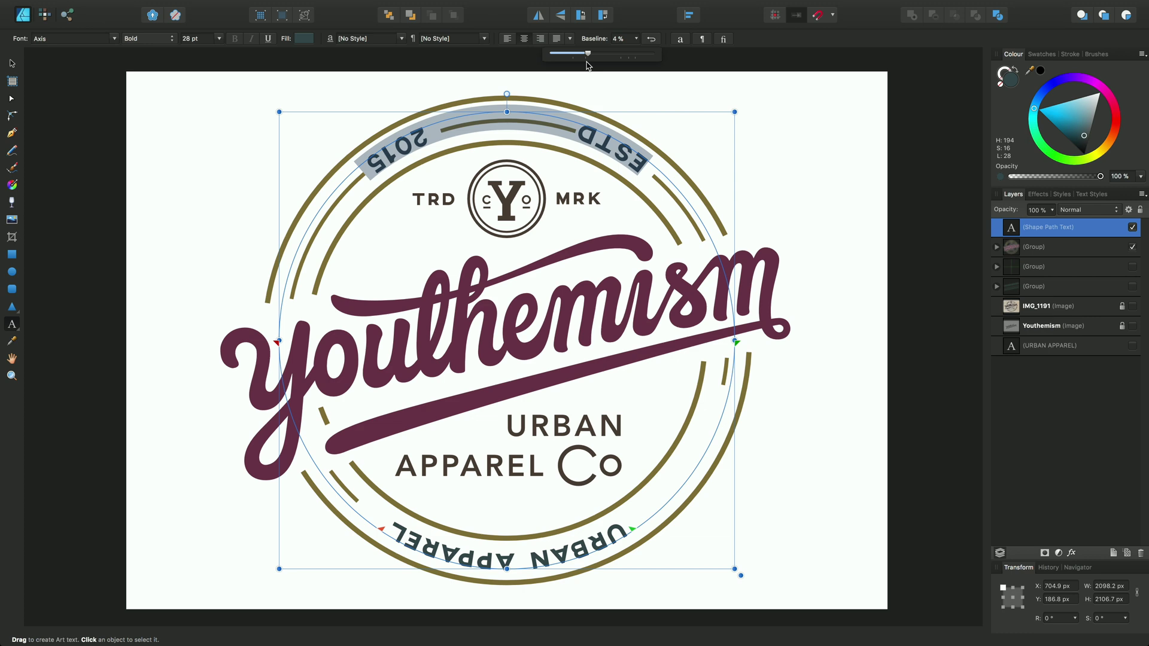
pyautogui.moveTo(587, 66); pyautogui.dragTo(585, 65)
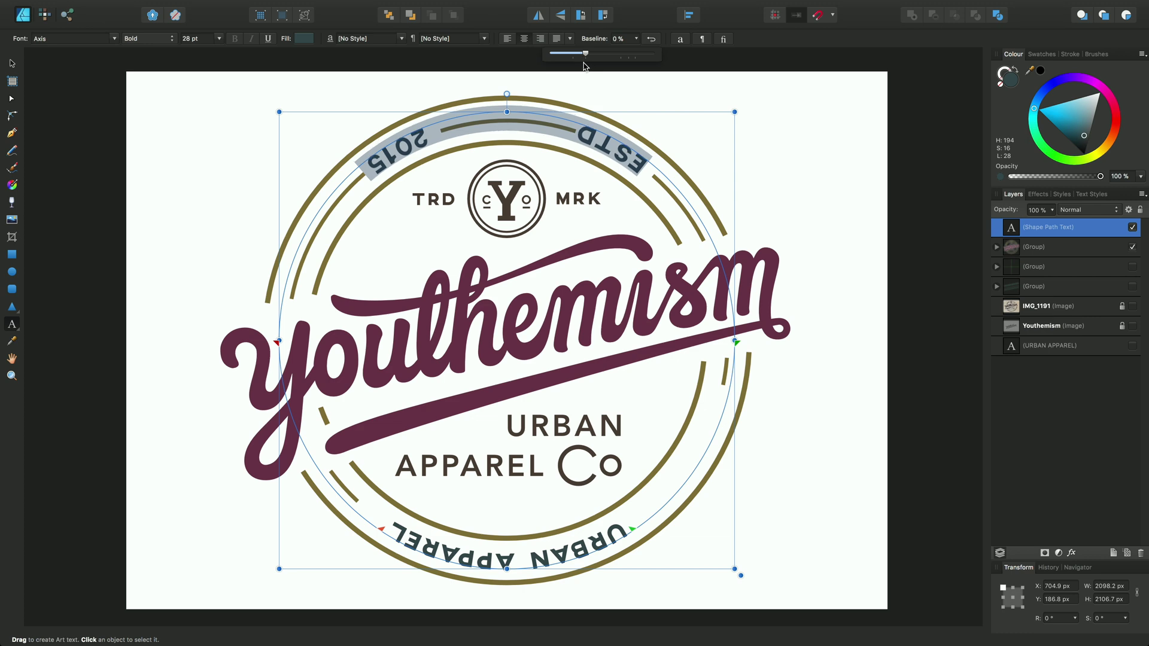